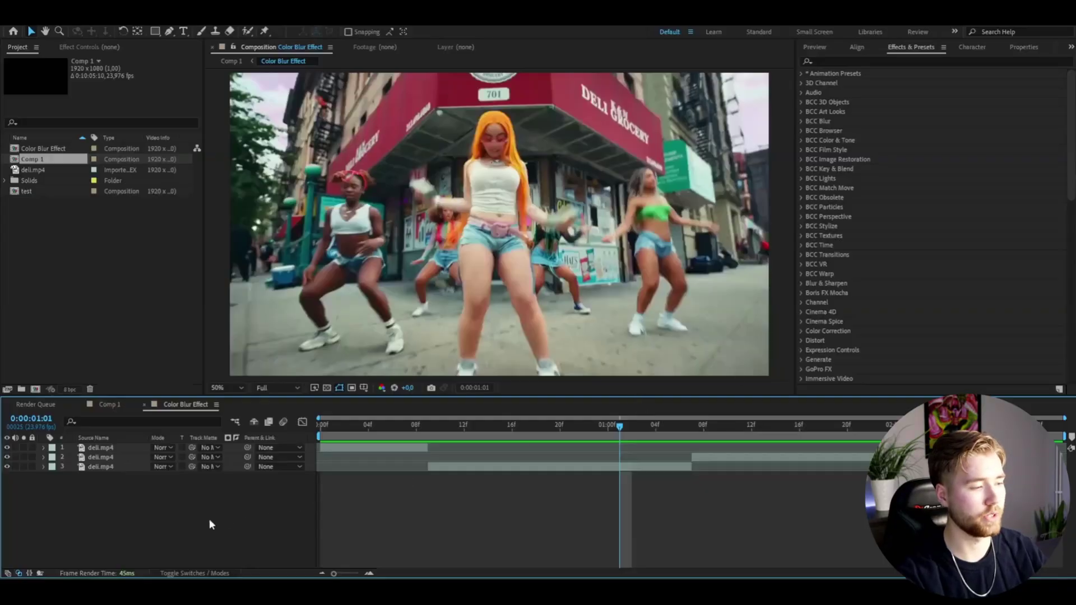
Drag the top deli.mp4 layer below the other two to reverse the clip stack
drag(104, 447, 96, 472)
Add an adjustment layer over the clips with 20% Noise using colored noise, and preview it
click(109, 513)
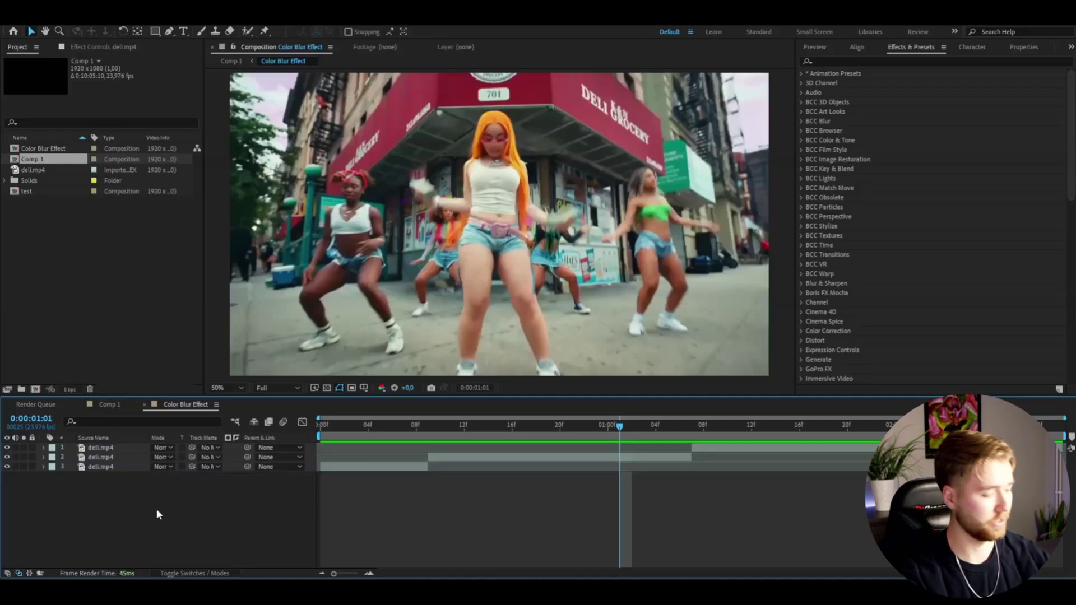
key(ctrl+alt+y)
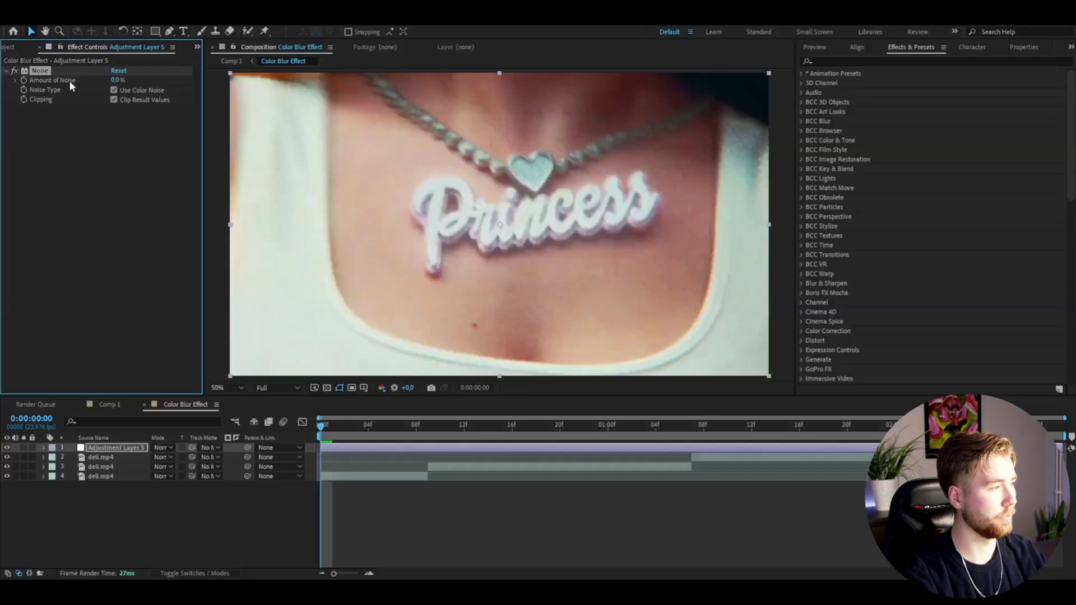
click(114, 90)
key(space)
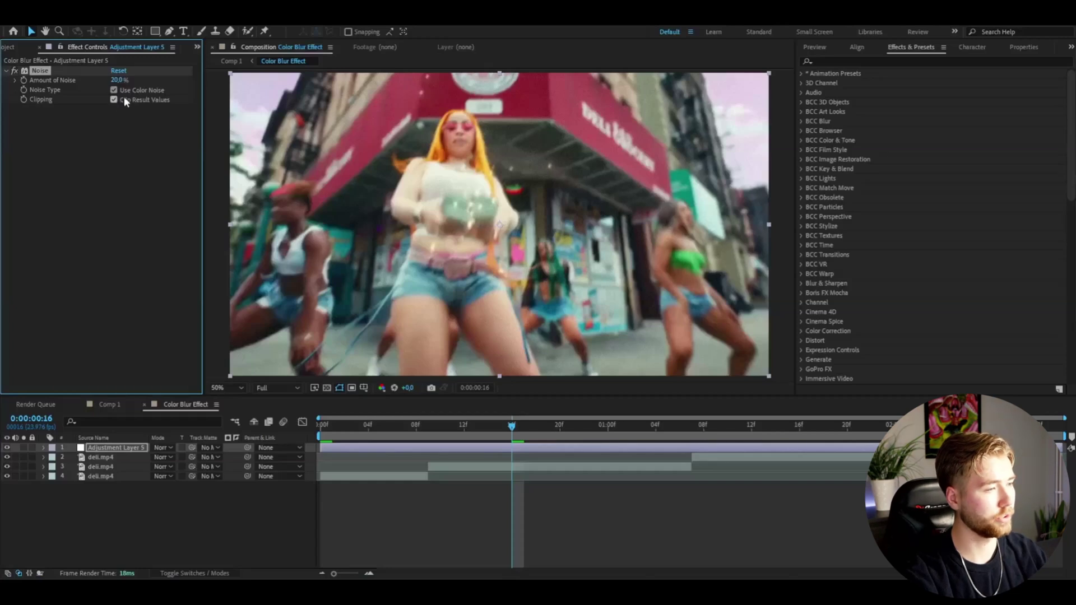
click(466, 422)
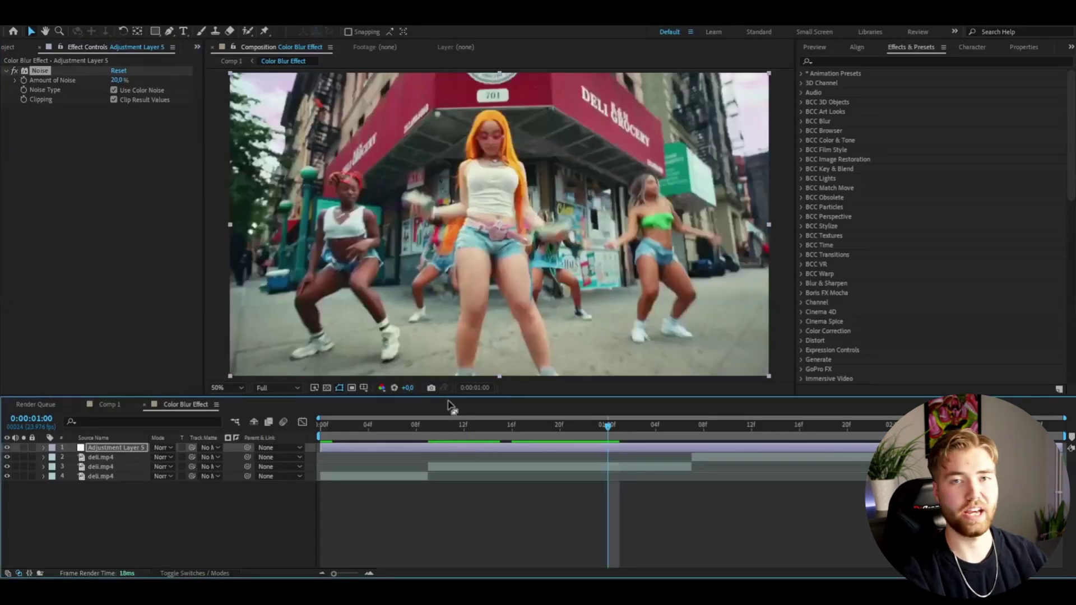
key(ctrl+space)
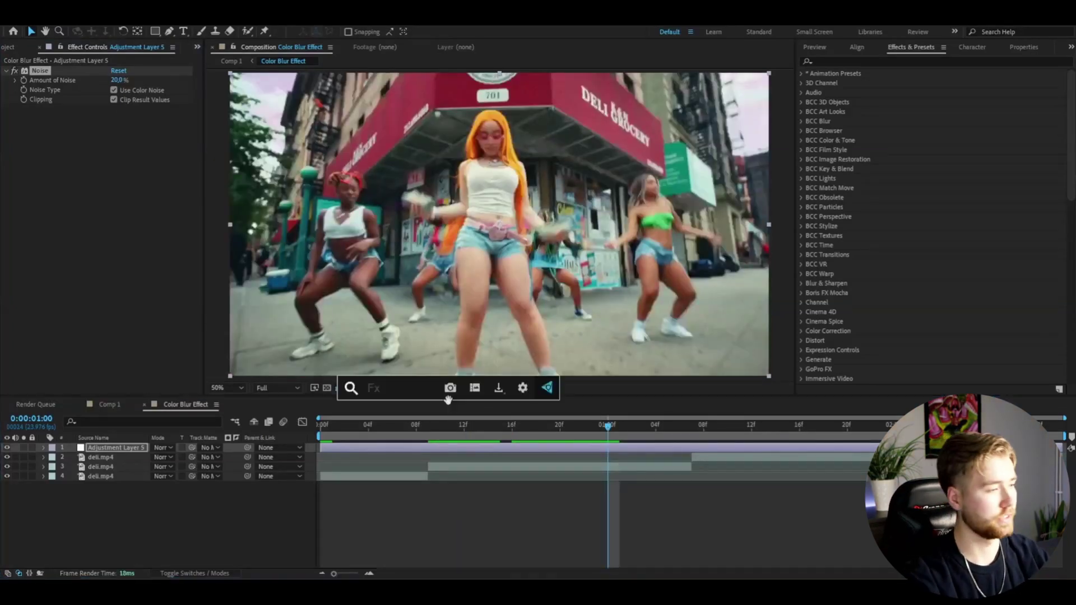
Apply S_Grain to the adjustment layer and set its Color Scale to bright blue
text(grain)
key(Return)
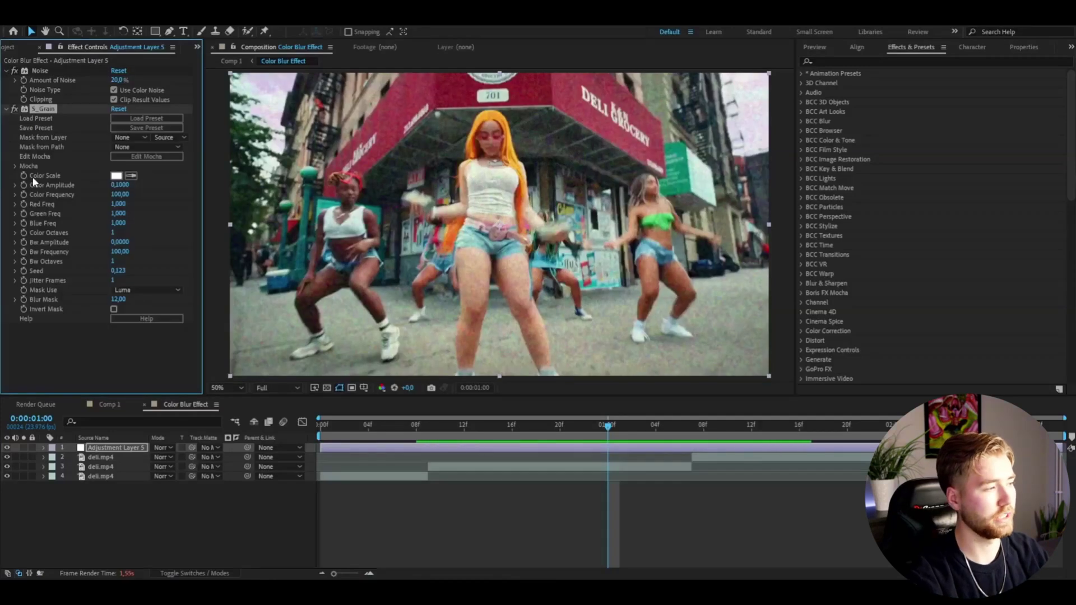
click(116, 176)
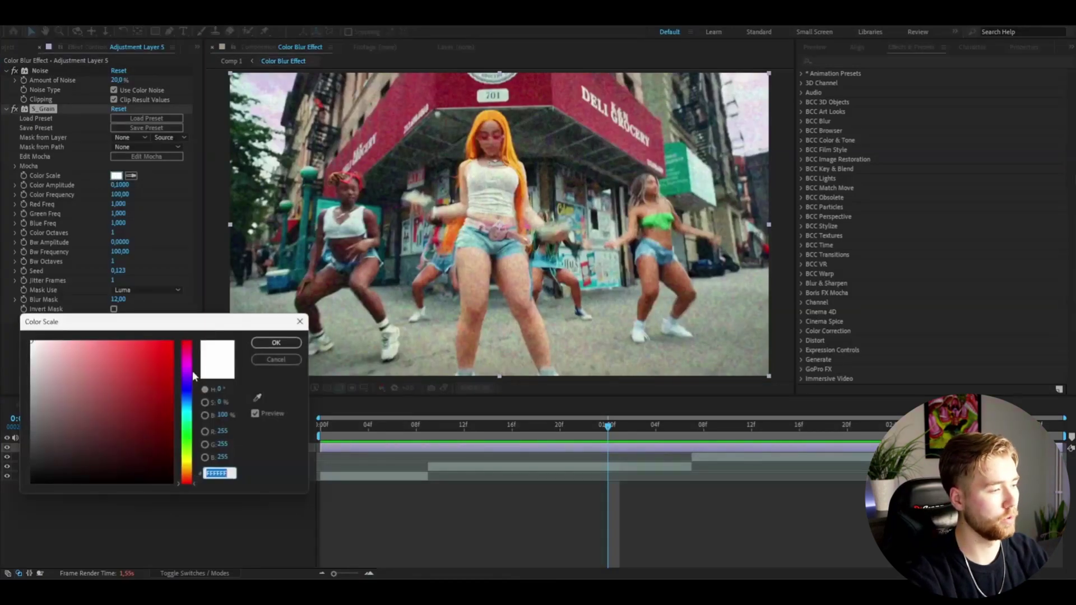
click(178, 389)
click(283, 340)
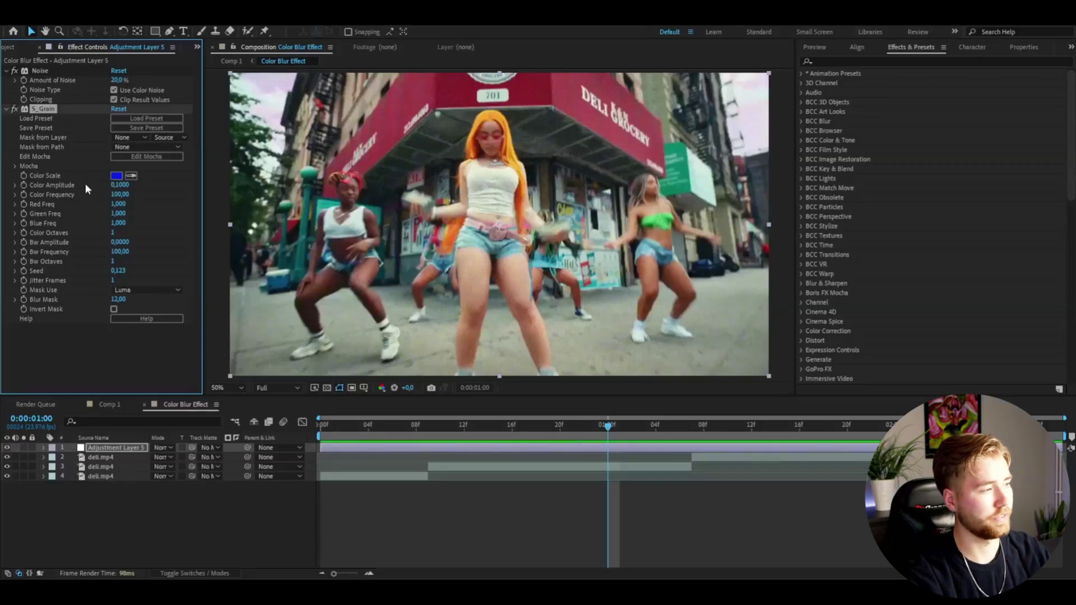
Set S_Grain Color Amplitude to 0.5 and scrub back to review the grain
click(127, 188)
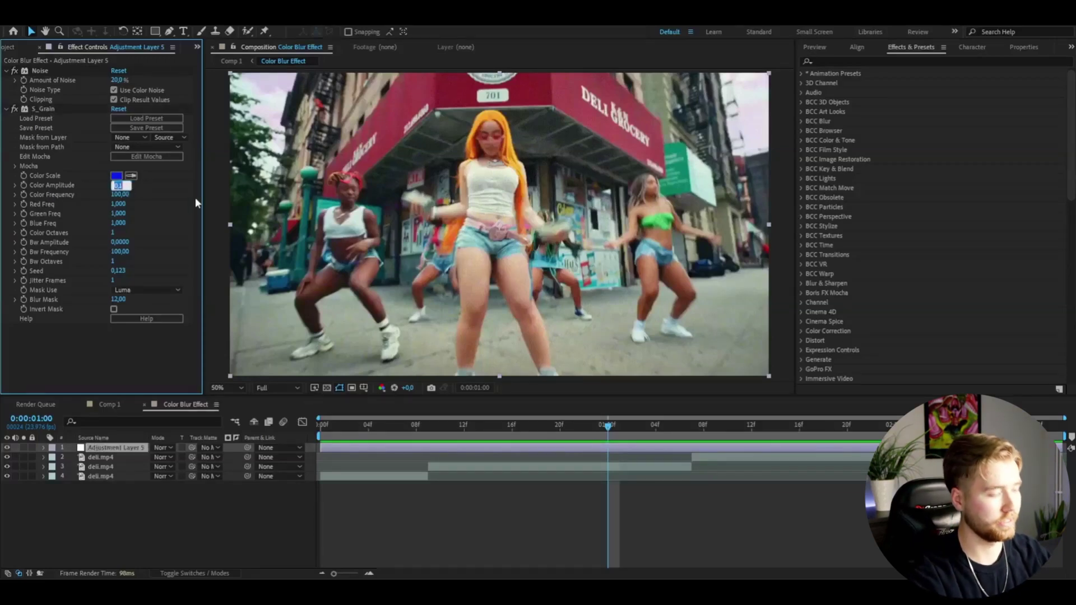
text(0)
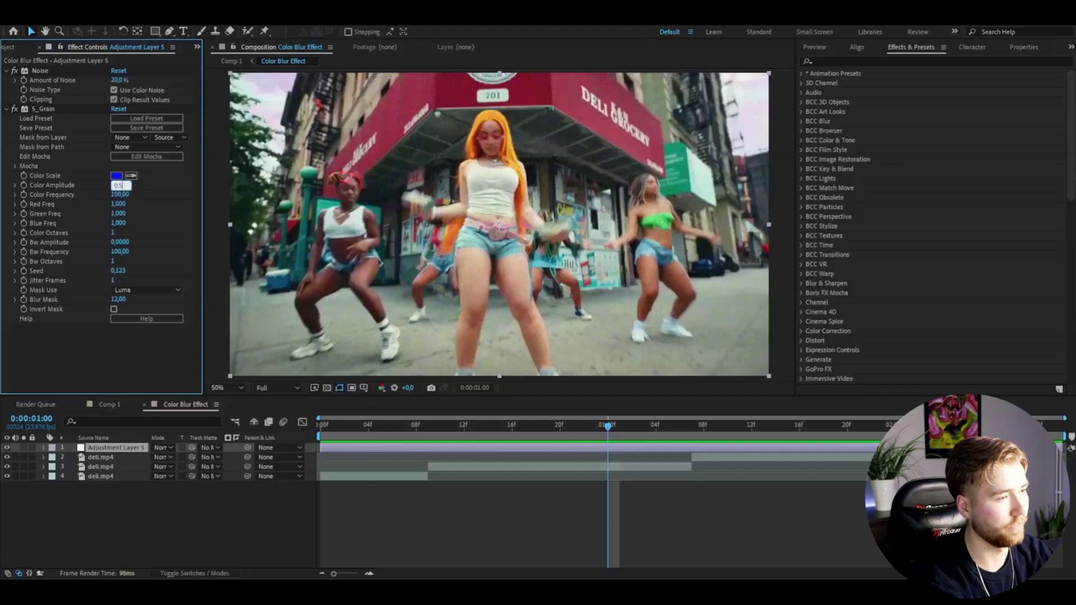
text(.5)
key(Return)
mouse_move(586, 421)
mouse_down()
mouse_move(506, 415)
mouse_move(572, 421)
mouse_up()
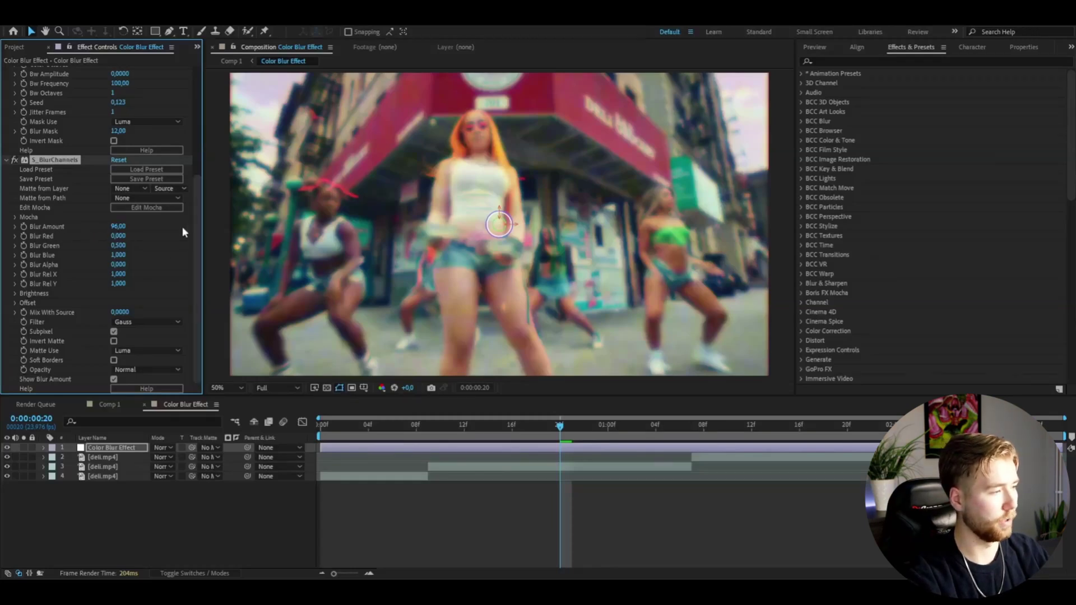
Set S_BlurChannels Blur Amount to 110, Blur Green to 0 and Blur Red to 1, and expand Brightness
click(119, 226)
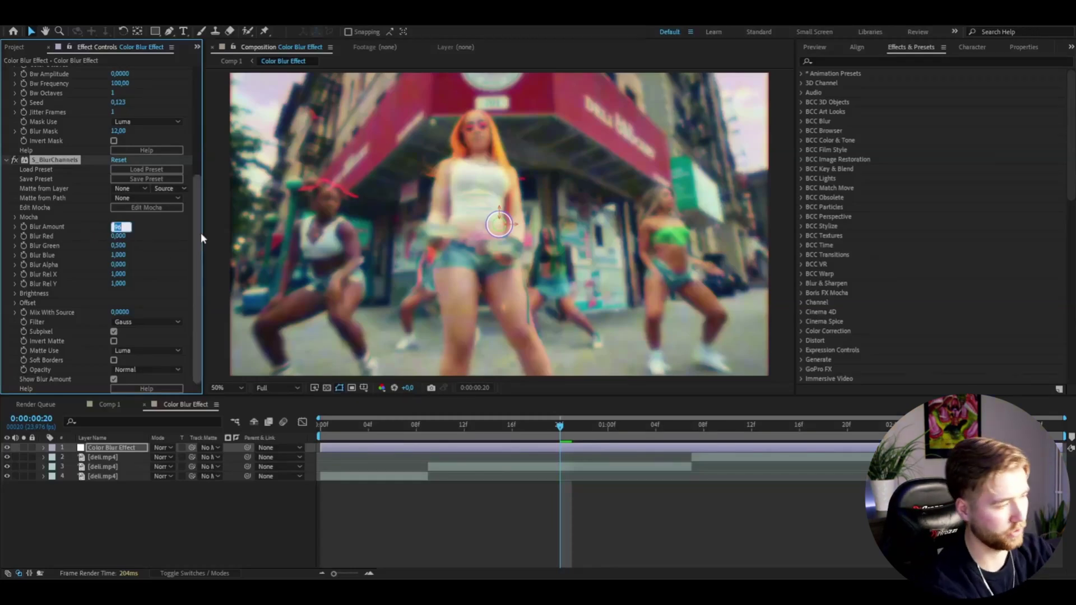
text(110)
key(Return)
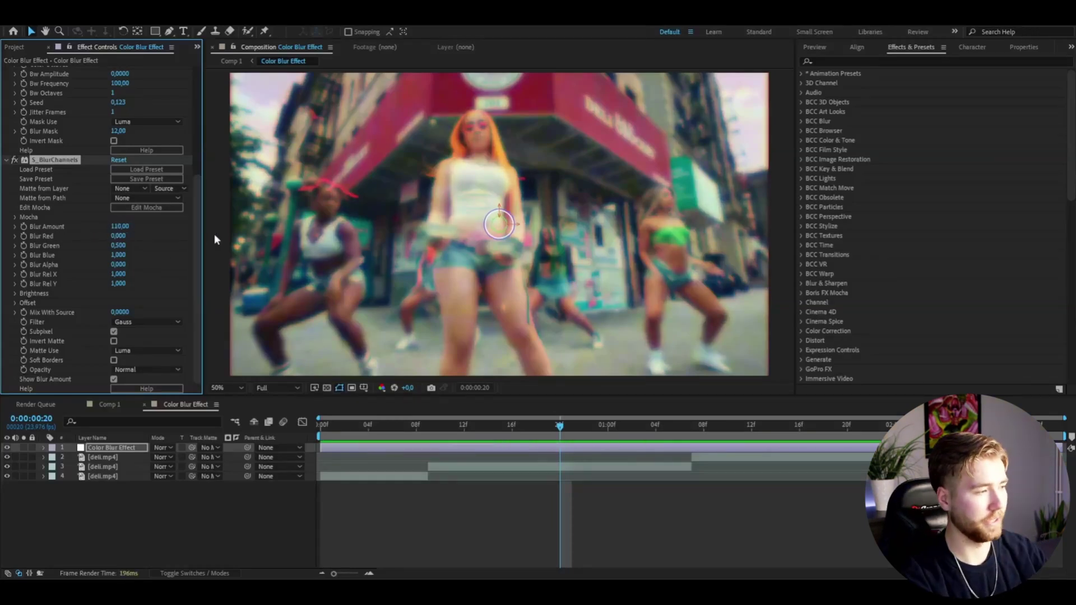
drag(114, 245, 101, 247)
click(119, 236)
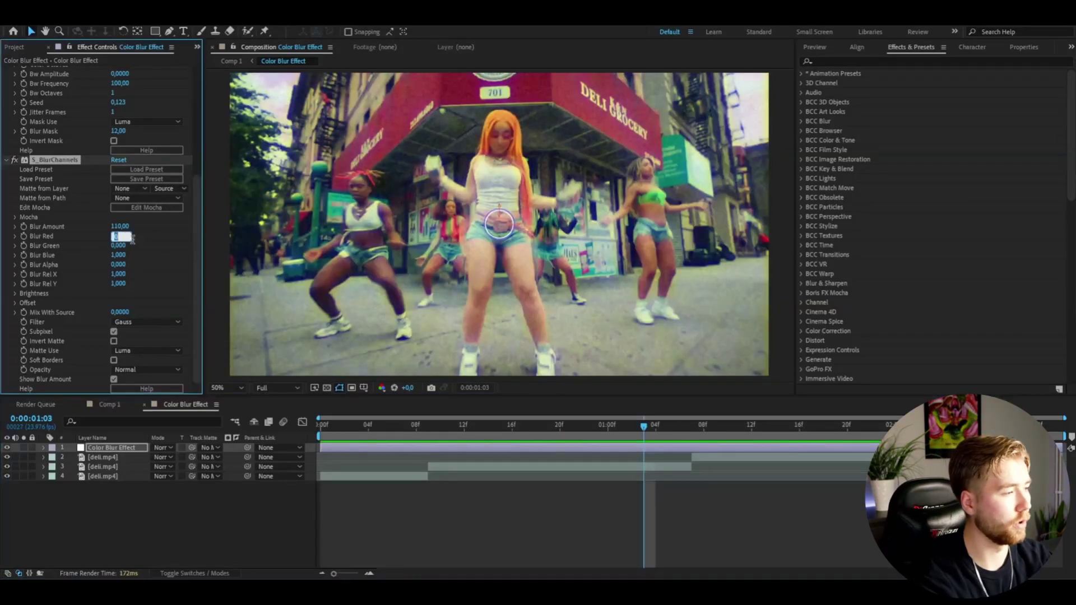
text(1)
key(Return)
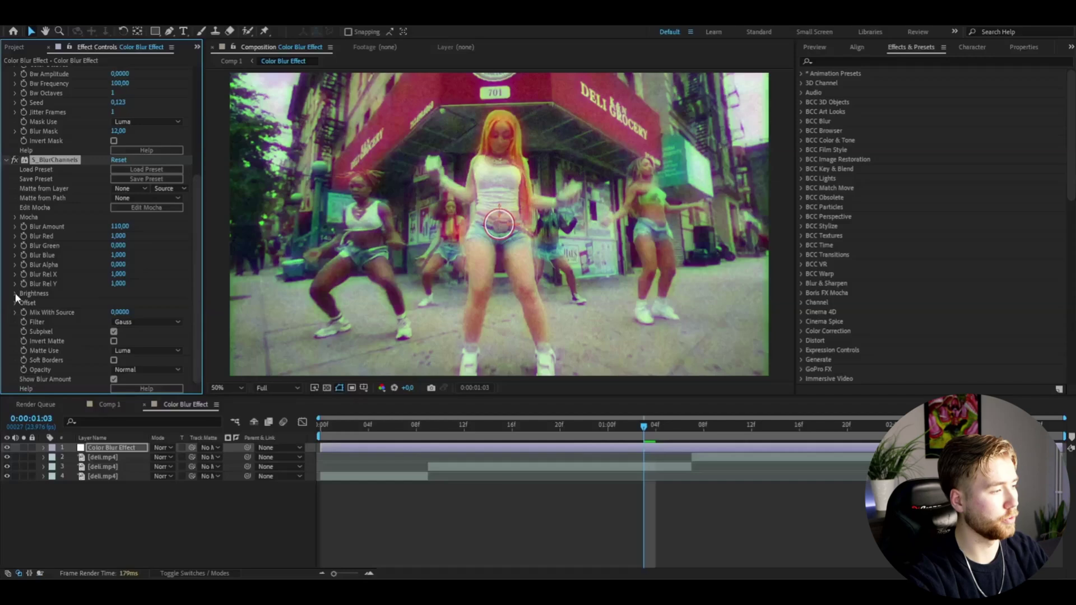
click(16, 293)
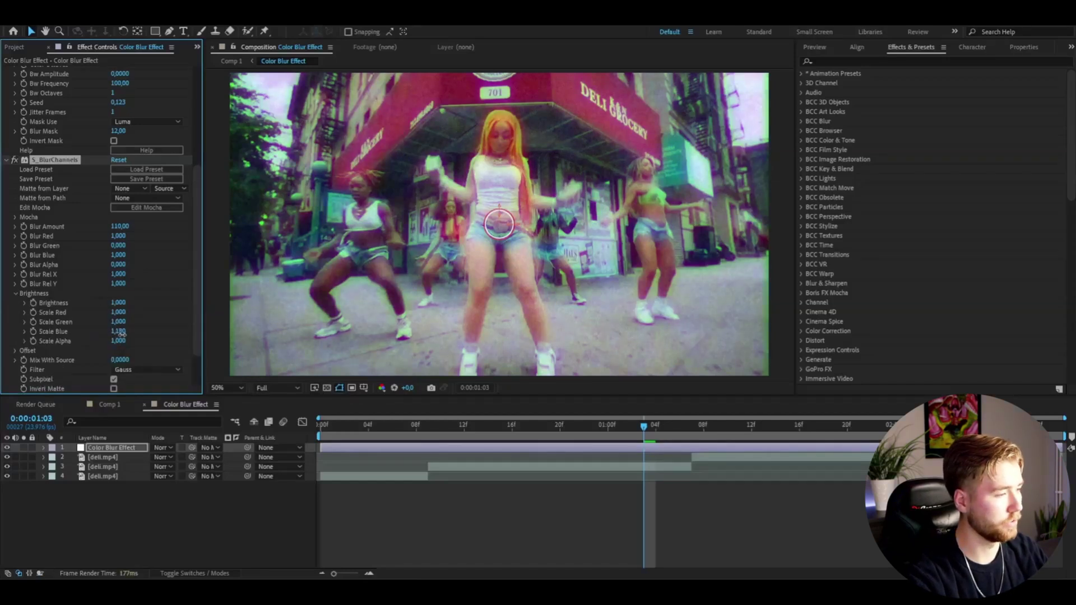
Preview the blur from the start, try a lower Blur Red, then undo the channel change
drag(530, 426, 562, 428)
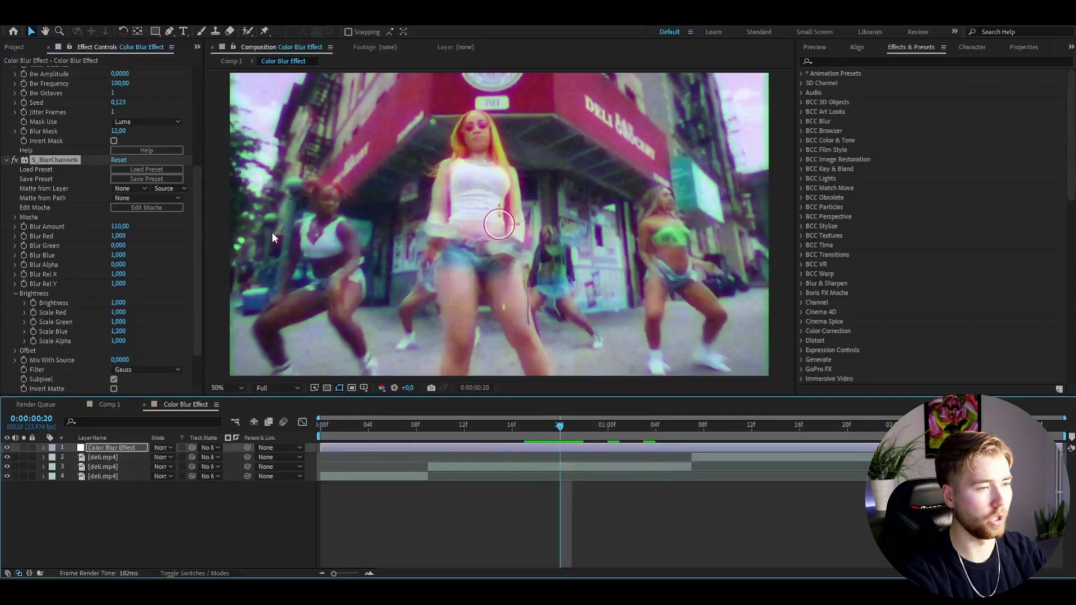
key(Home)
key(space)
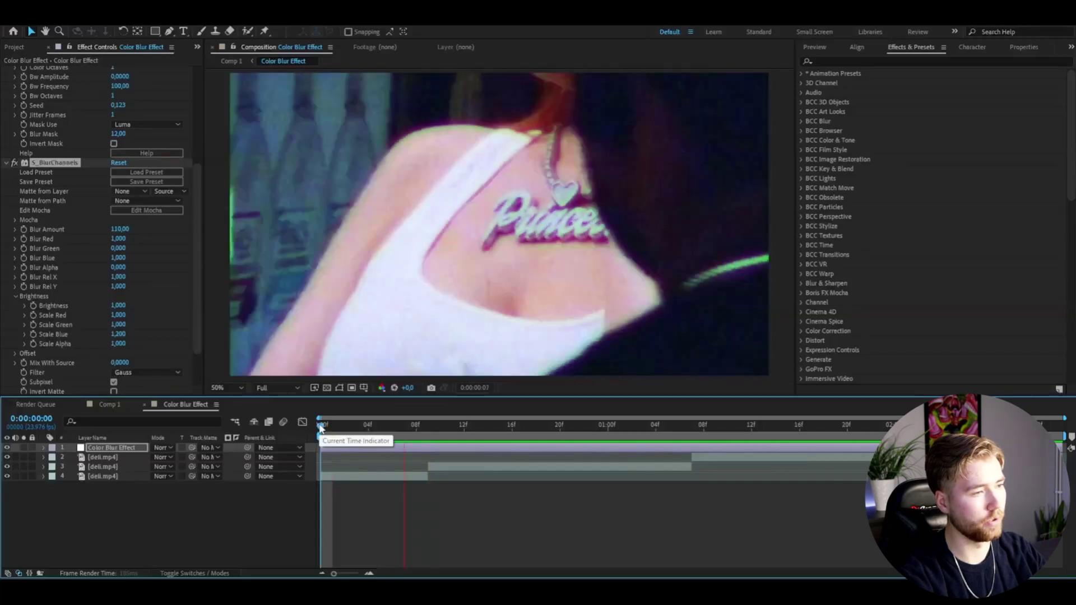
drag(320, 429, 584, 439)
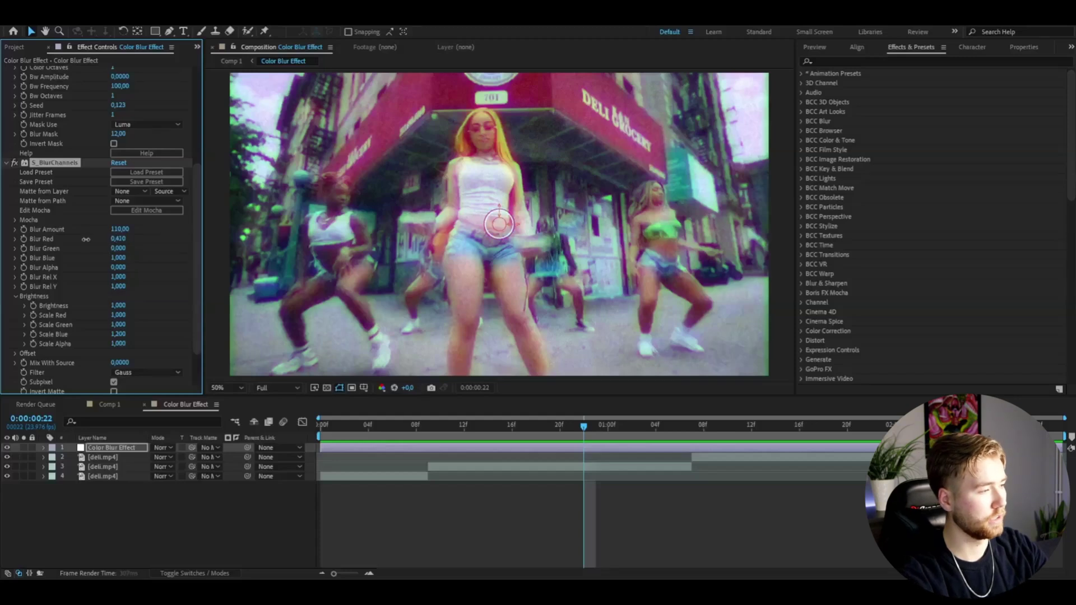
drag(86, 239, 74, 241)
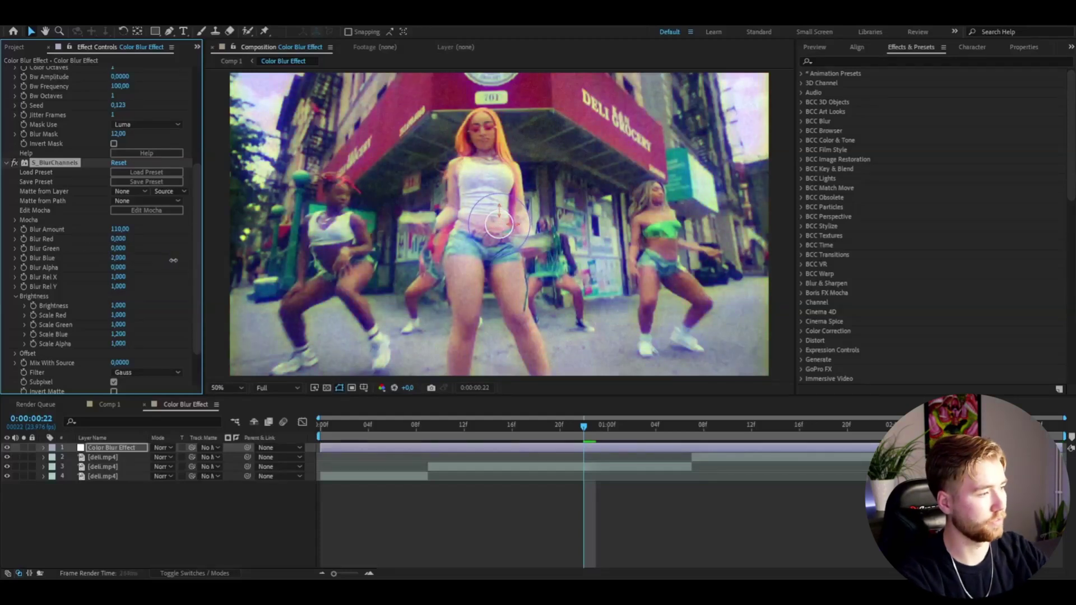
key(ctrl+z)
key(Page_Up)
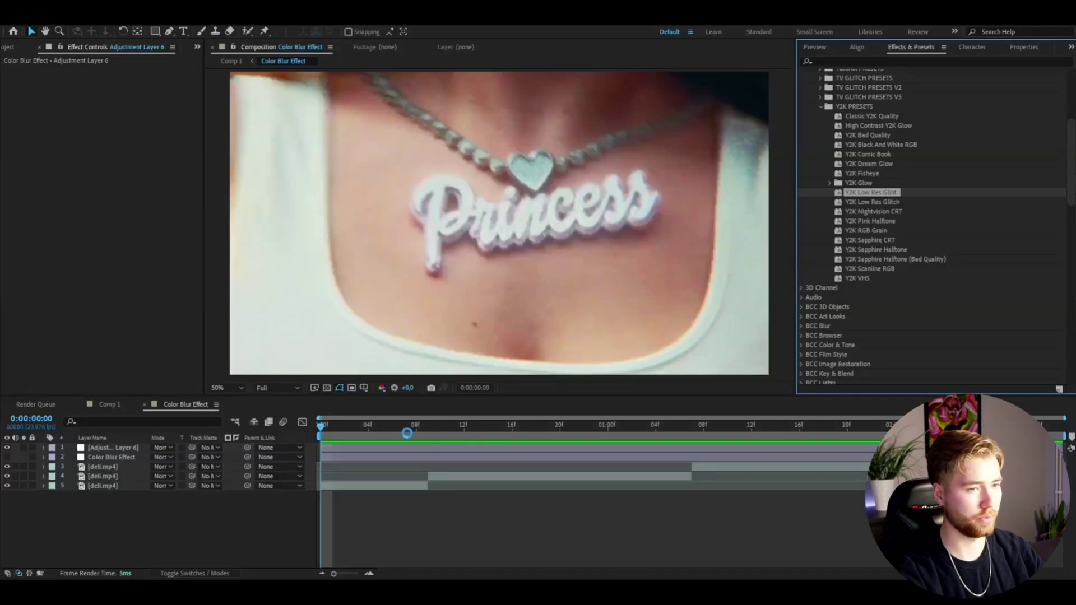
Apply the Y2K Sapphire Halftone, then Y2K Black And White RGB presets to the top adjustment layer
key(space)
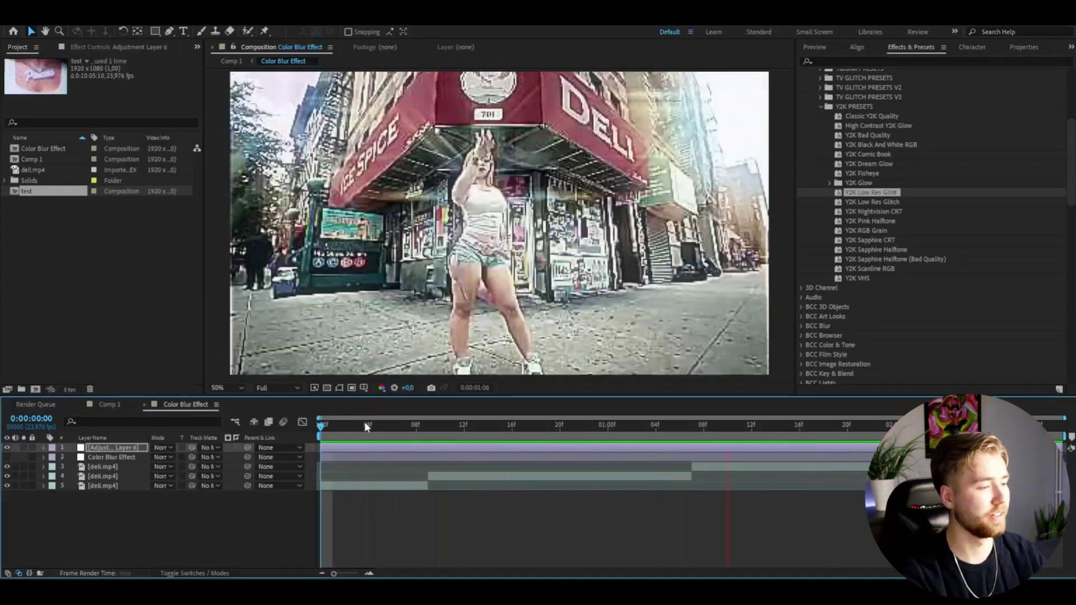
drag(364, 422, 488, 430)
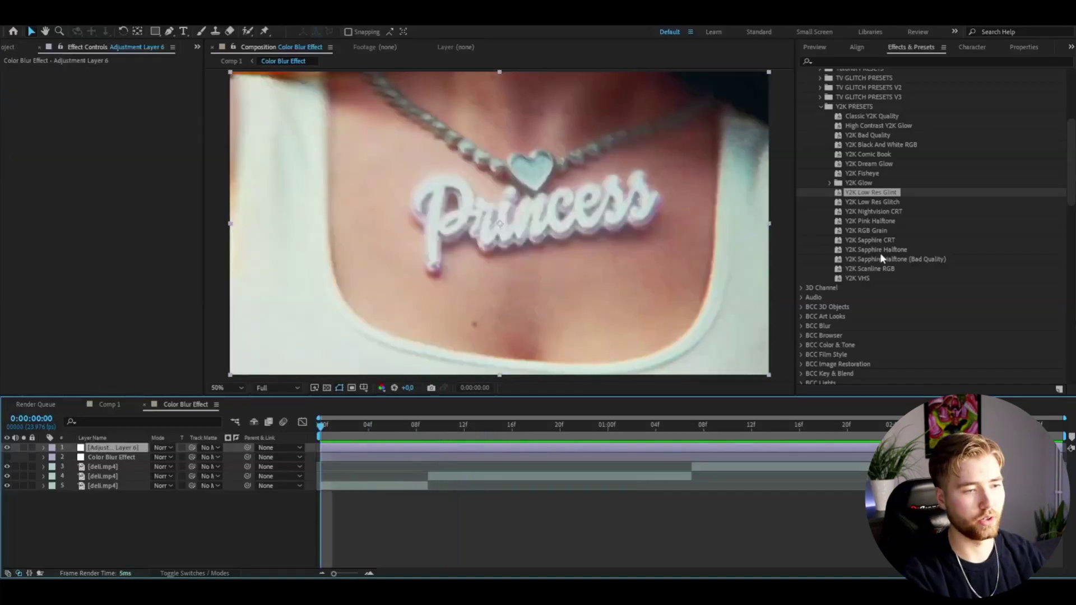
drag(881, 248, 443, 446)
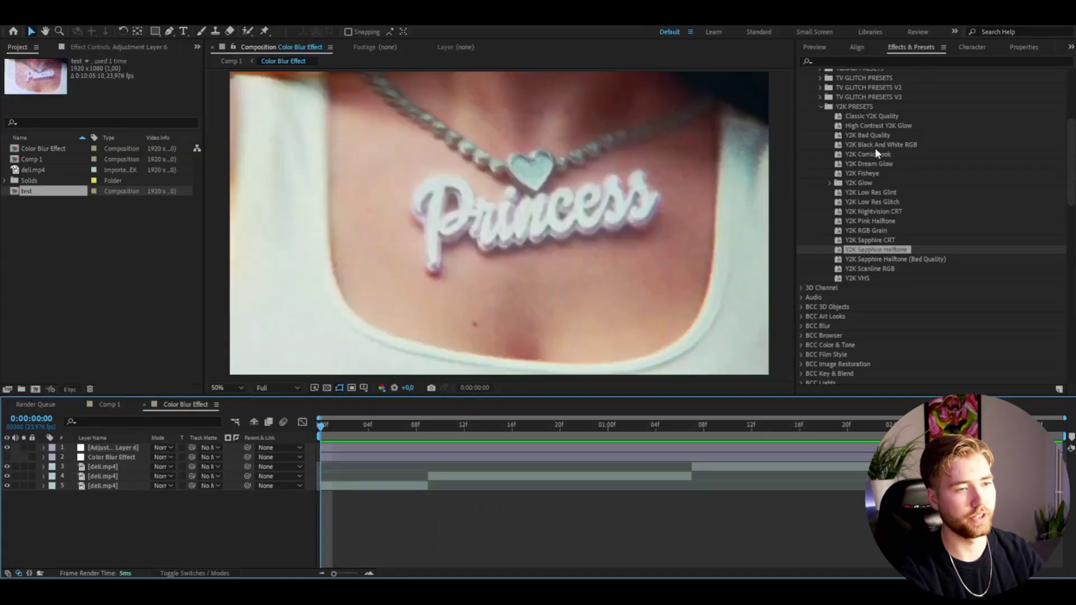
drag(875, 147, 110, 453)
Check the RGB glitch look at frames 5, 12 and 15, then deselect the layer
click(385, 426)
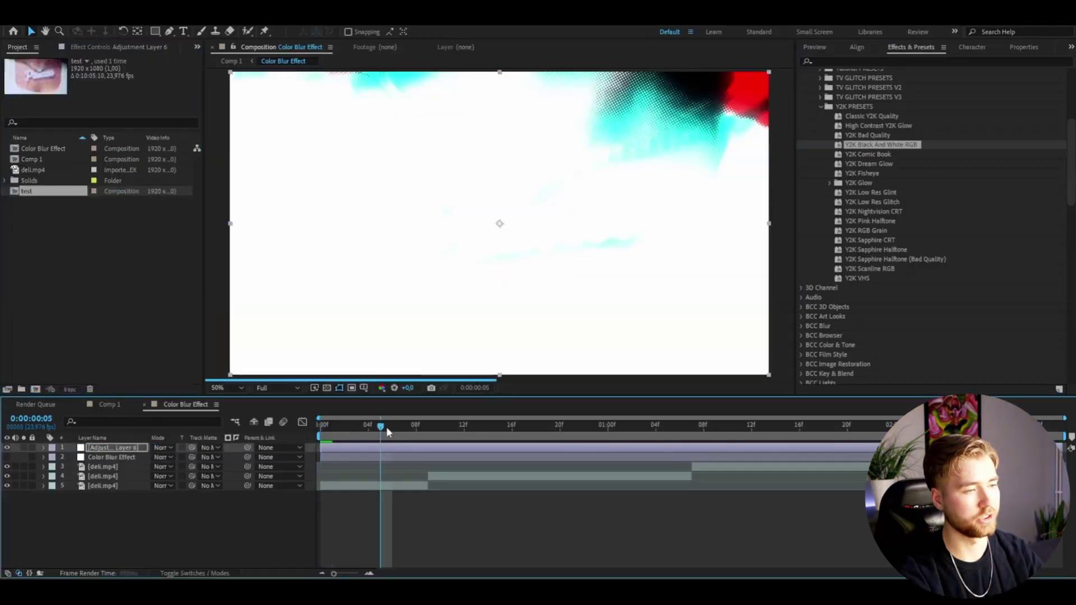
click(463, 433)
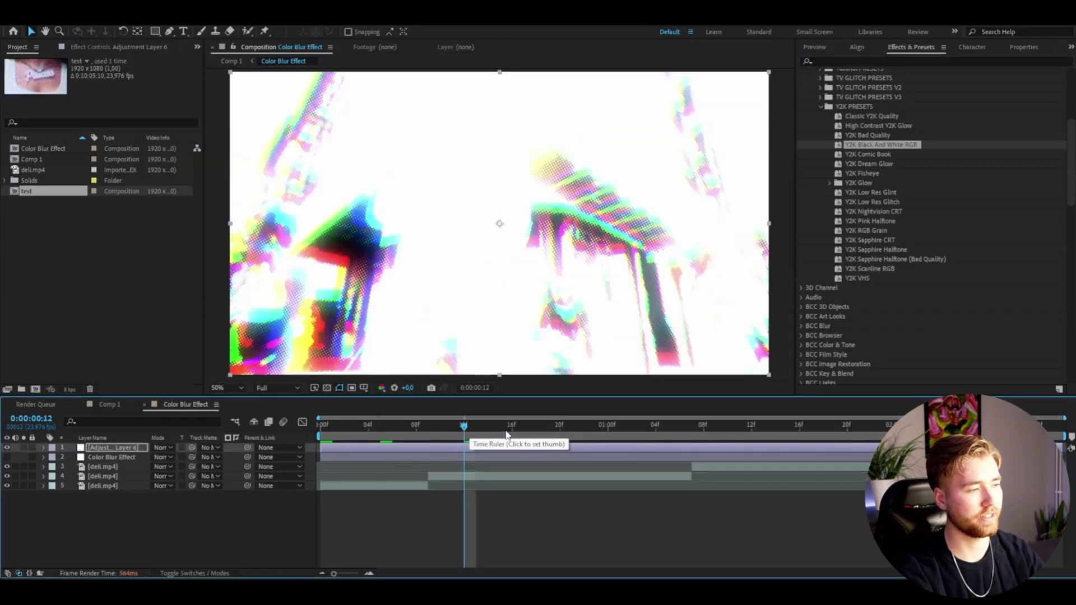
click(506, 434)
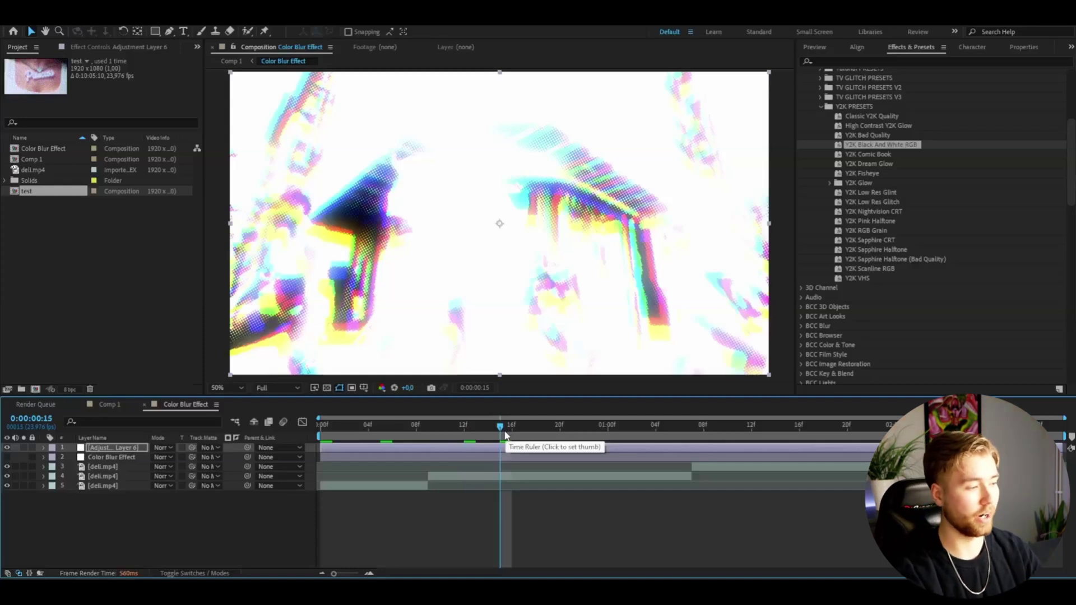
click(191, 563)
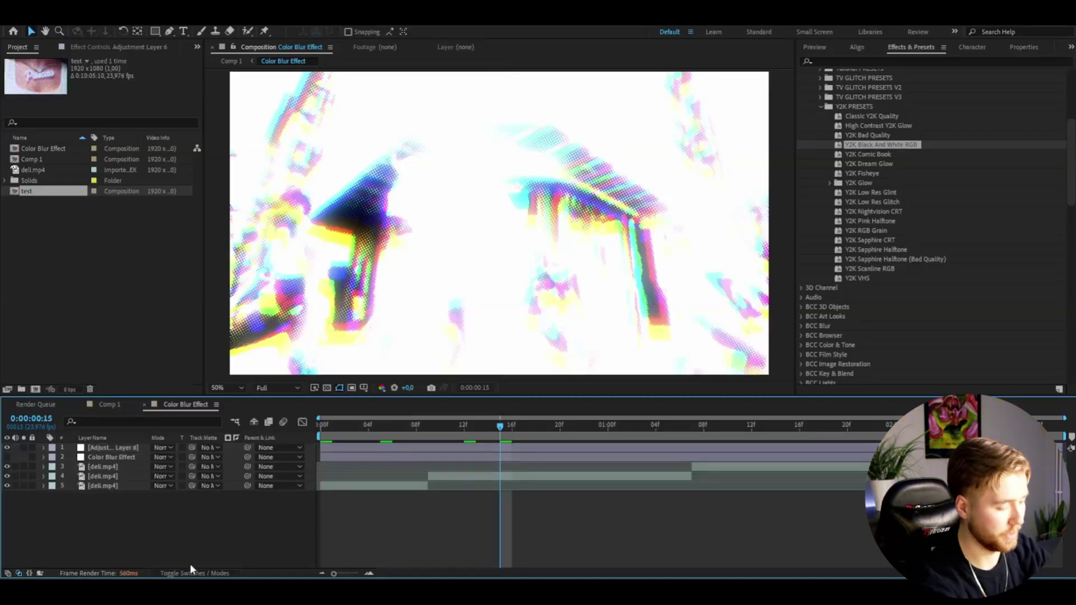
Add a third-row adjustment layer with Curves bent down to darken the image
key(ctrl+alt+y)
drag(112, 447, 114, 470)
key(ctrl+space)
text(curves)
key(Return)
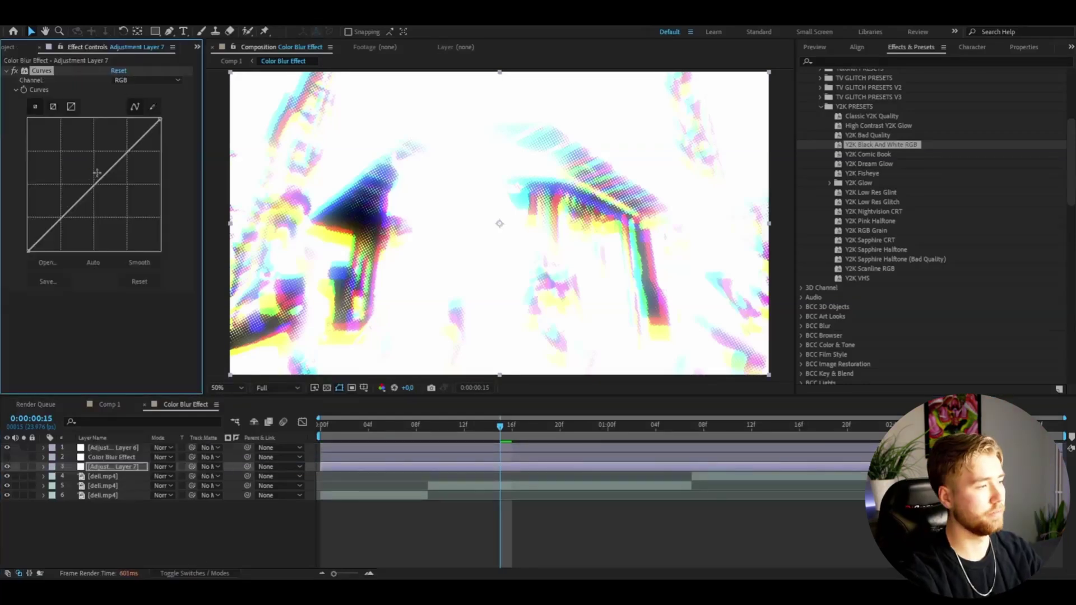
drag(98, 180, 126, 214)
Adjust the middle deli.mp4 clip's Scale and preview the result from frame 9
click(129, 486)
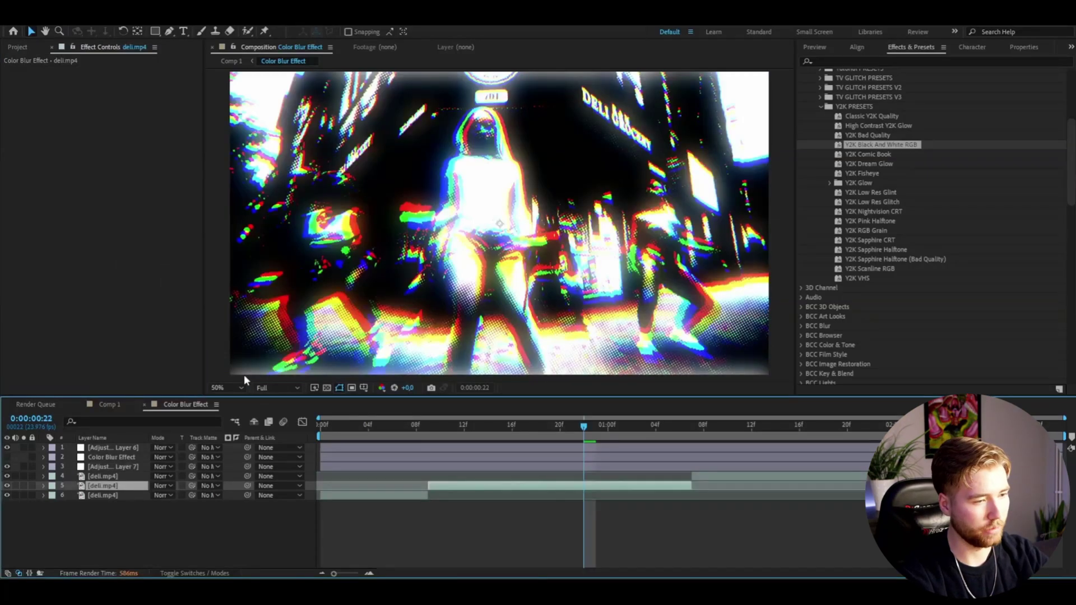
key(s)
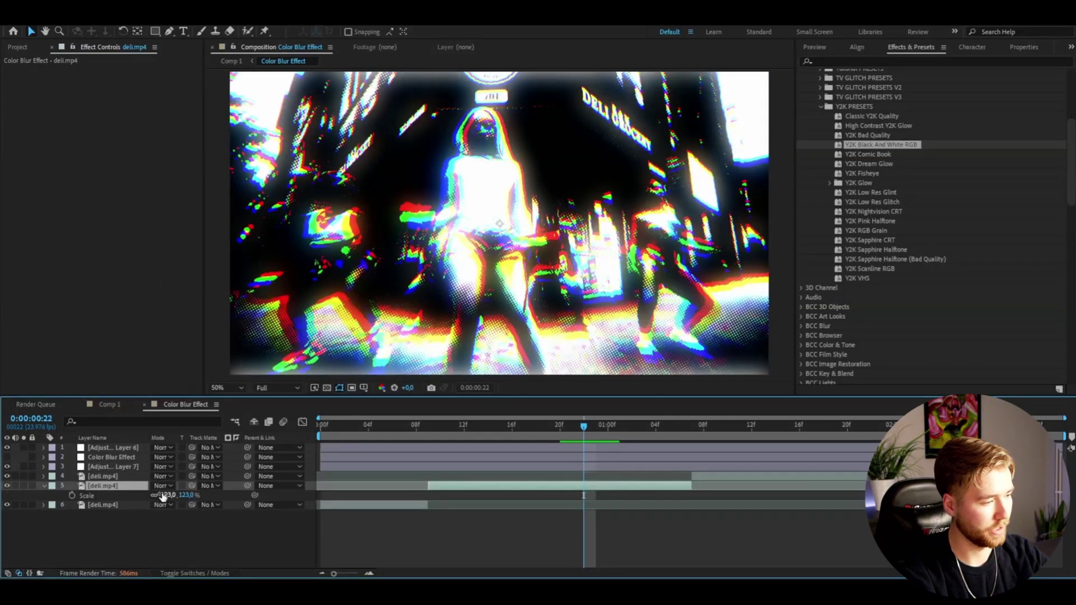
drag(167, 495, 175, 495)
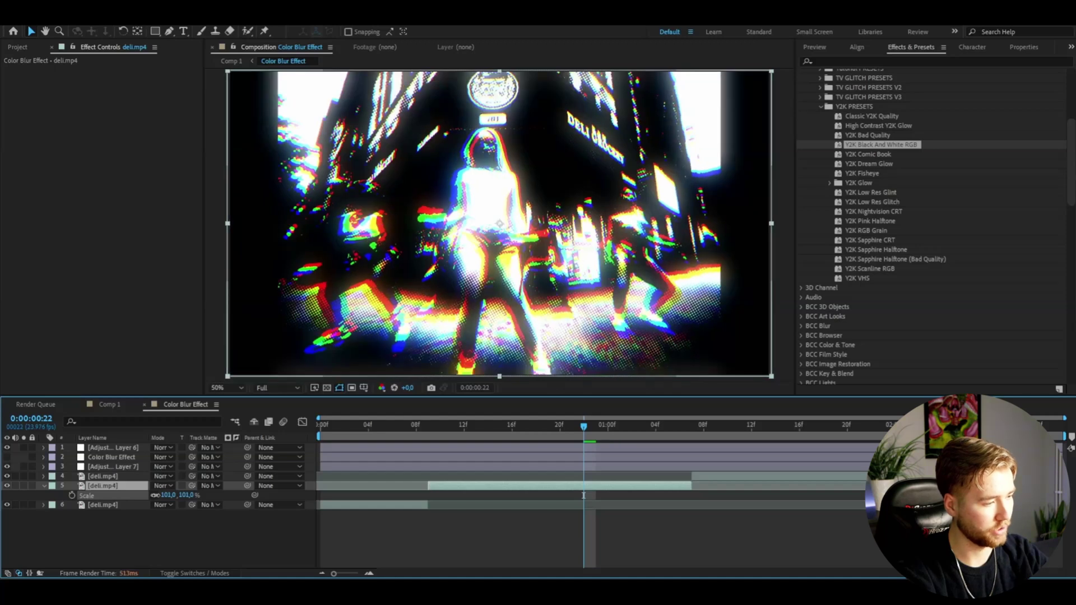
click(428, 427)
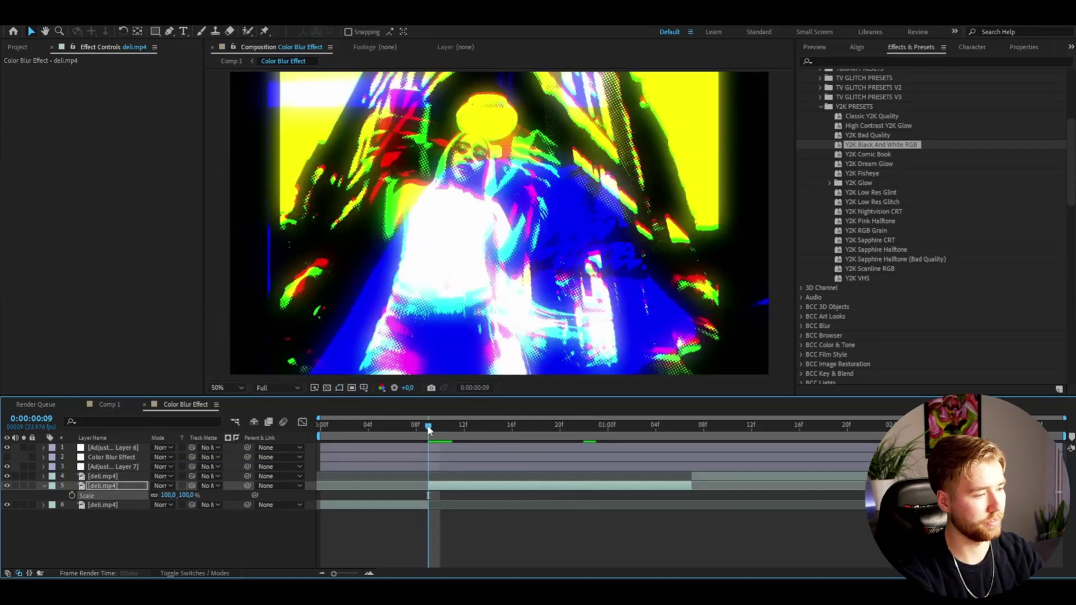
key(space)
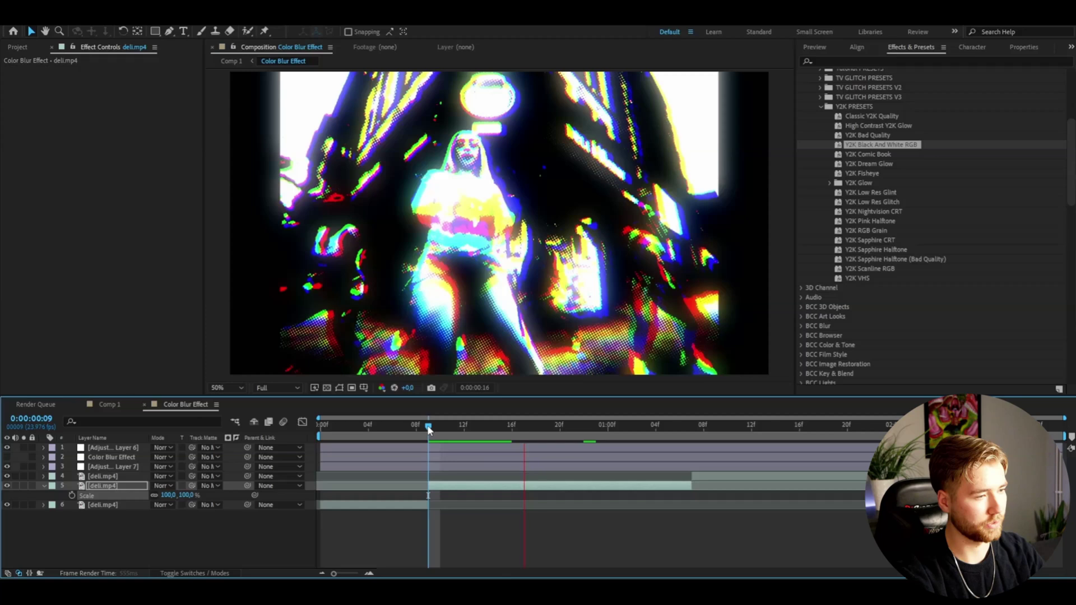
key(space)
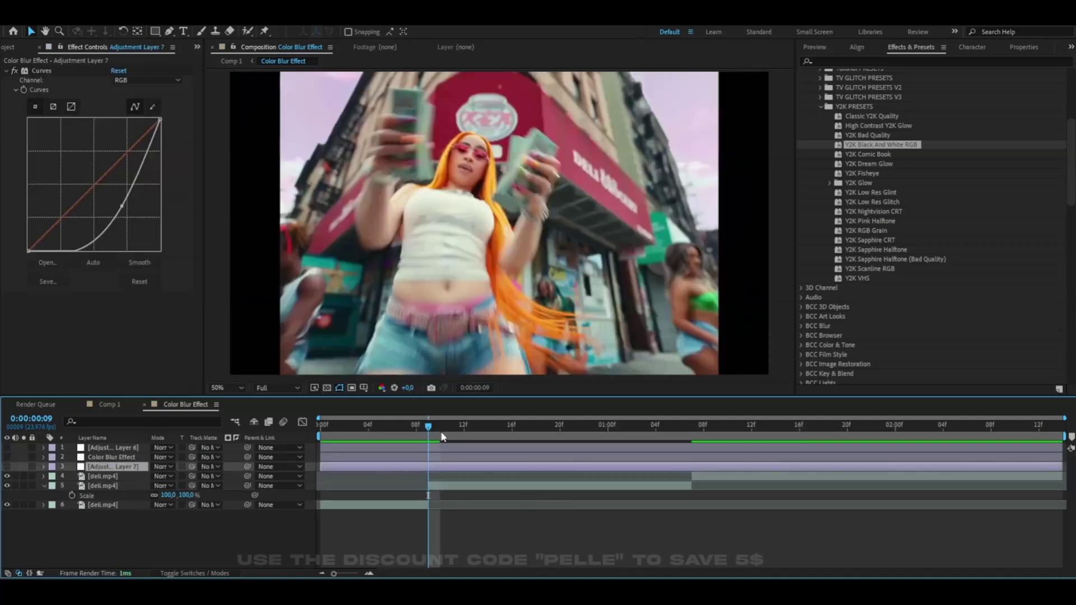
Make the Color Blur Effect layer visible and select its Noise, S_Grain and S_BlurChannels effects
key(Home)
click(37, 457)
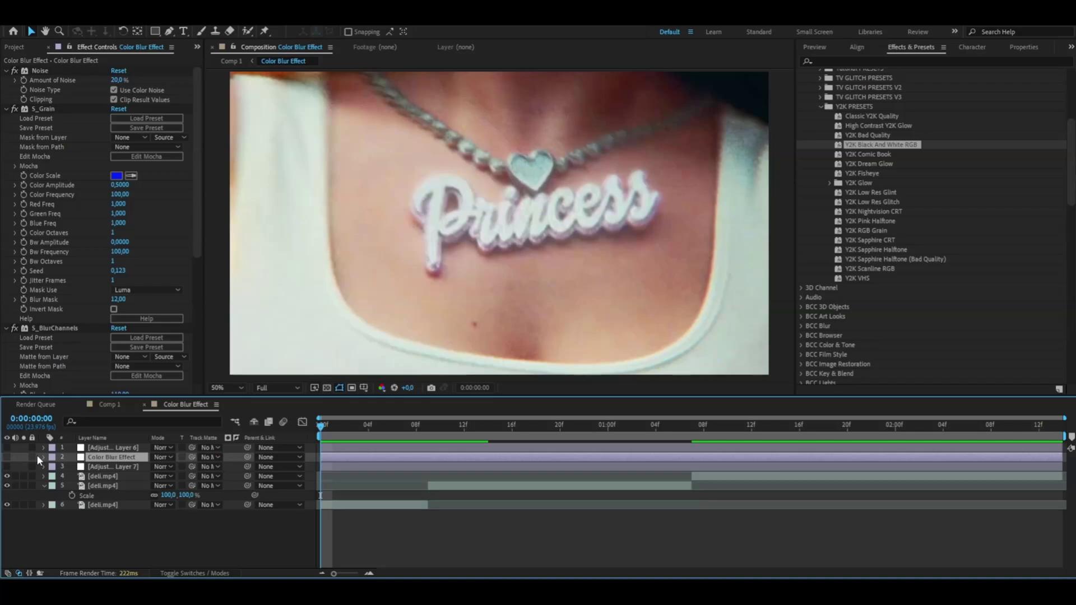
click(6, 457)
click(51, 86)
key(ctrl+a)
key(ctrl+grave)
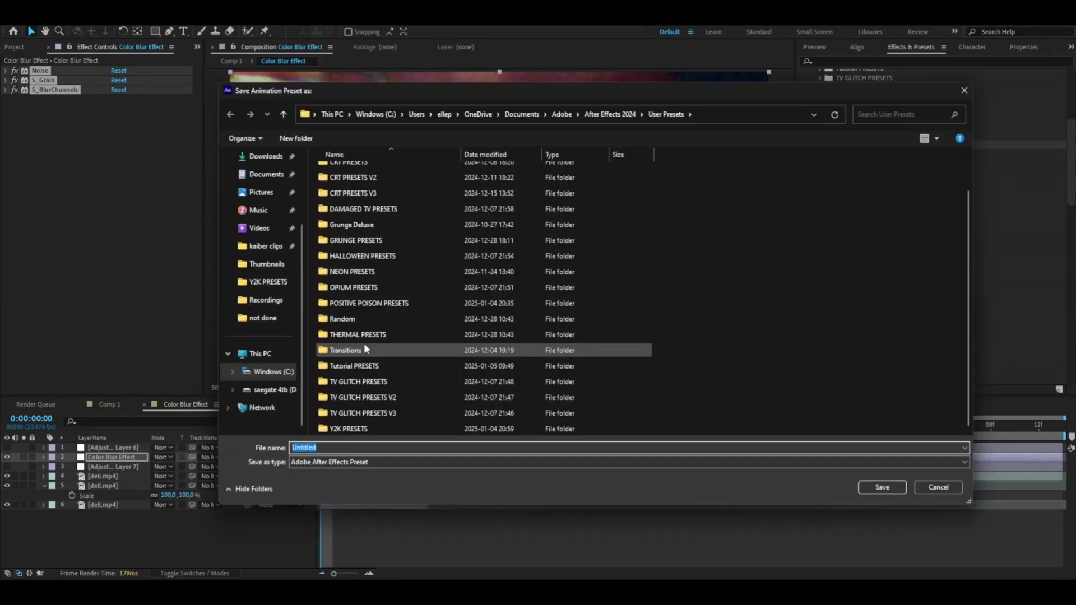
Save them as an animation preset named 'Color Blur Effect' in the Tutorial PRESETS folder
double_click(354, 365)
text(Color Bl)
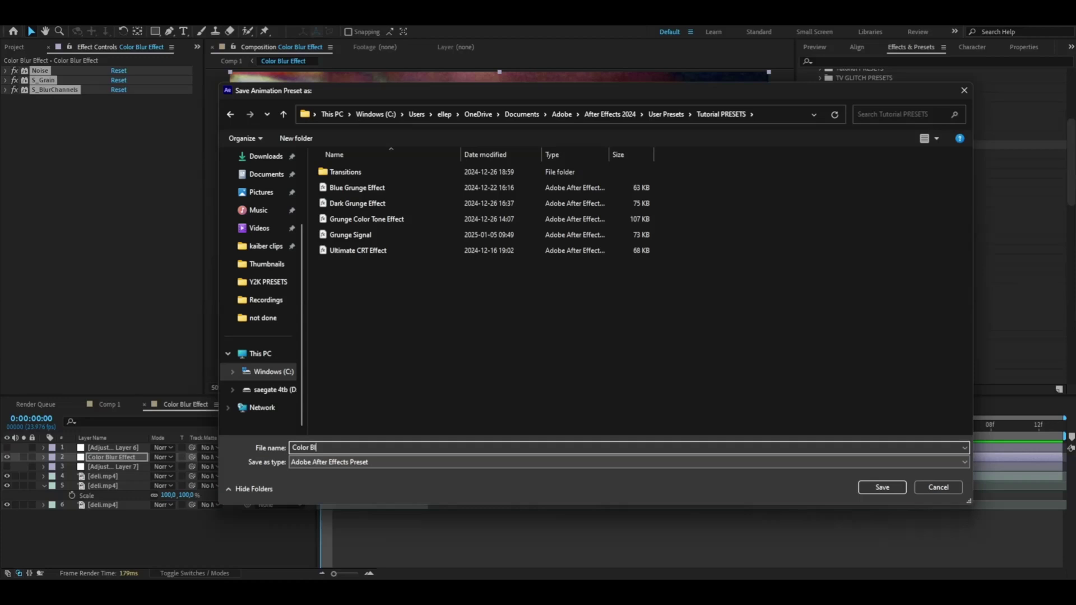
text(ur Effect)
key(Return)
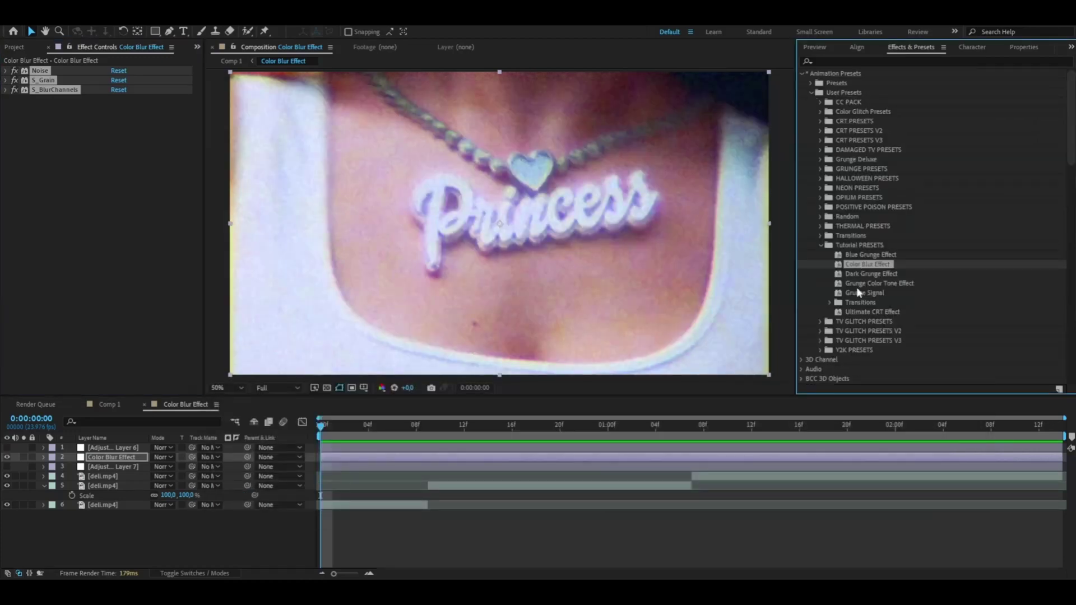